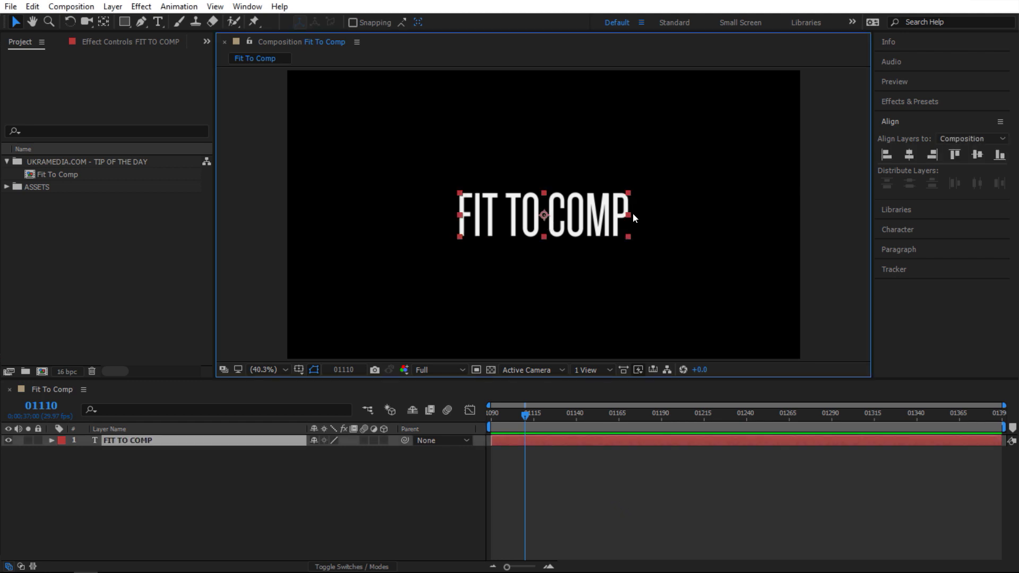
# Step: Try scaling the FIT TO COMP text by hand and fitting it to comp width, undoing each attempt
pyautogui.moveTo(630, 215); pyautogui.dragTo(799, 226)
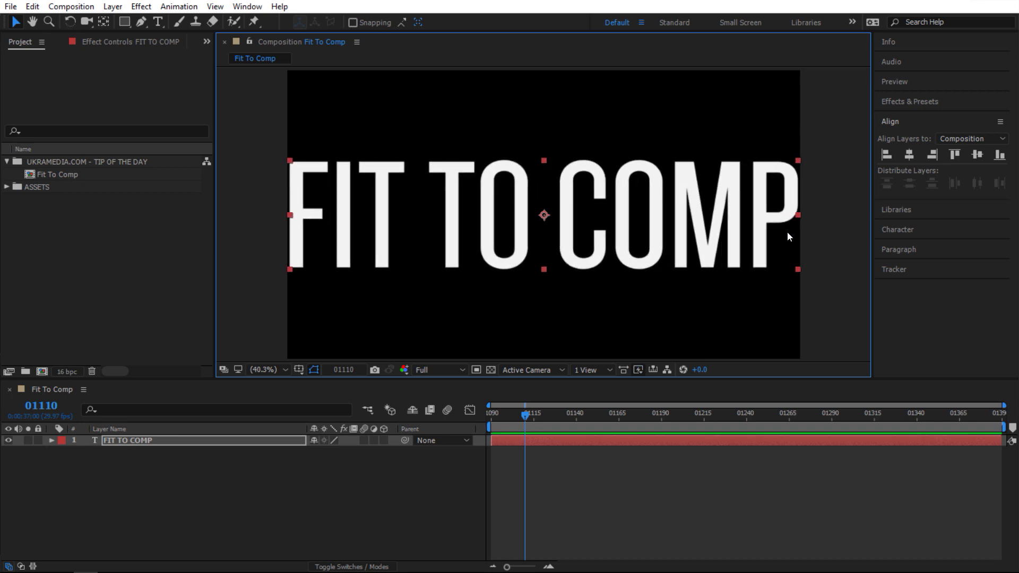
pyautogui.hotkey('ctrl', 'z')
pyautogui.moveTo(629, 215); pyautogui.dragTo(800, 218)
pyautogui.hotkey('ctrl', 'z')
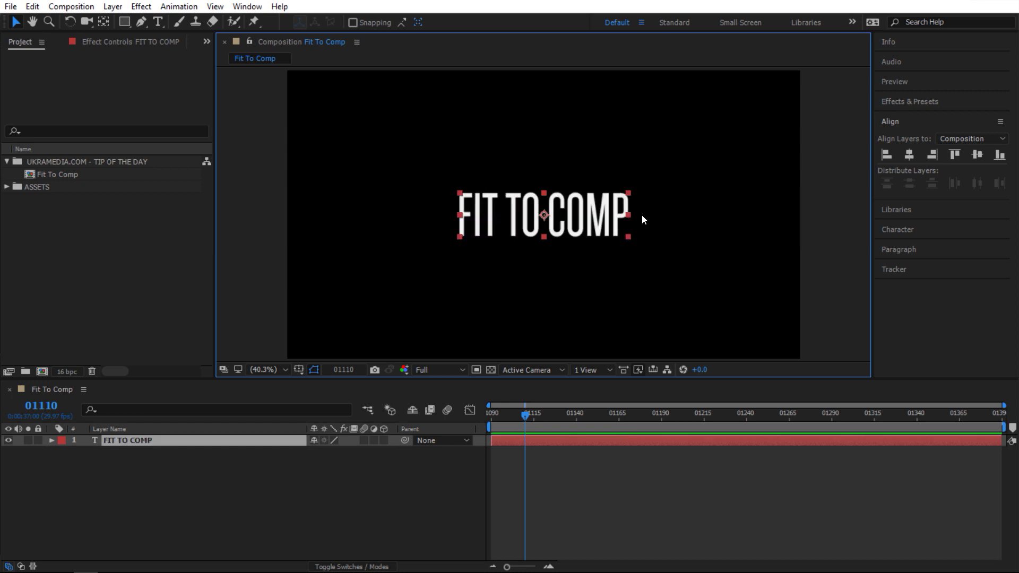
pyautogui.moveTo(630, 215); pyautogui.dragTo(799, 220)
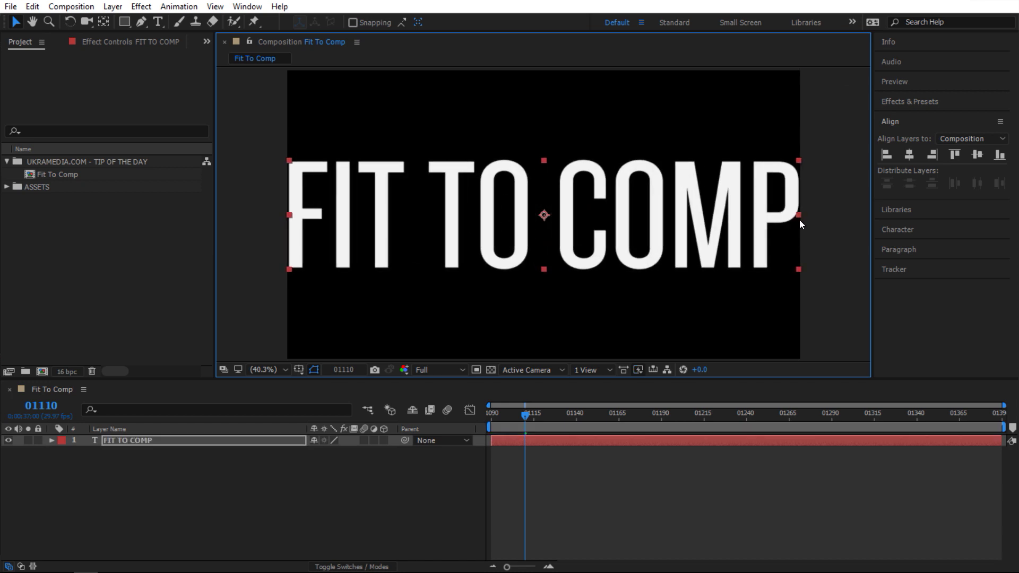
pyautogui.hotkey('ctrl', 'z')
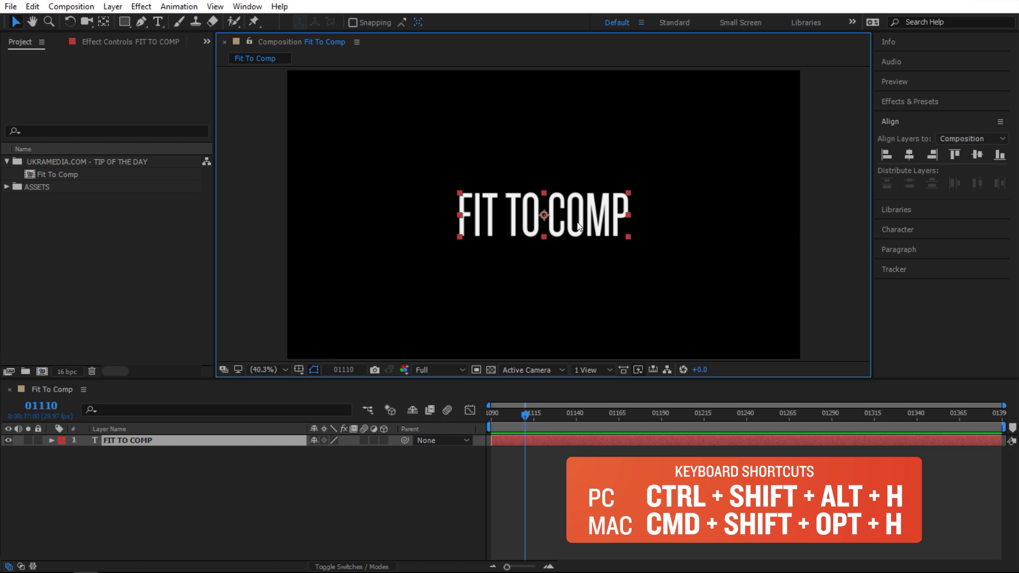
pyautogui.hotkey('ctrl', 'shift', 'alt', 'h')
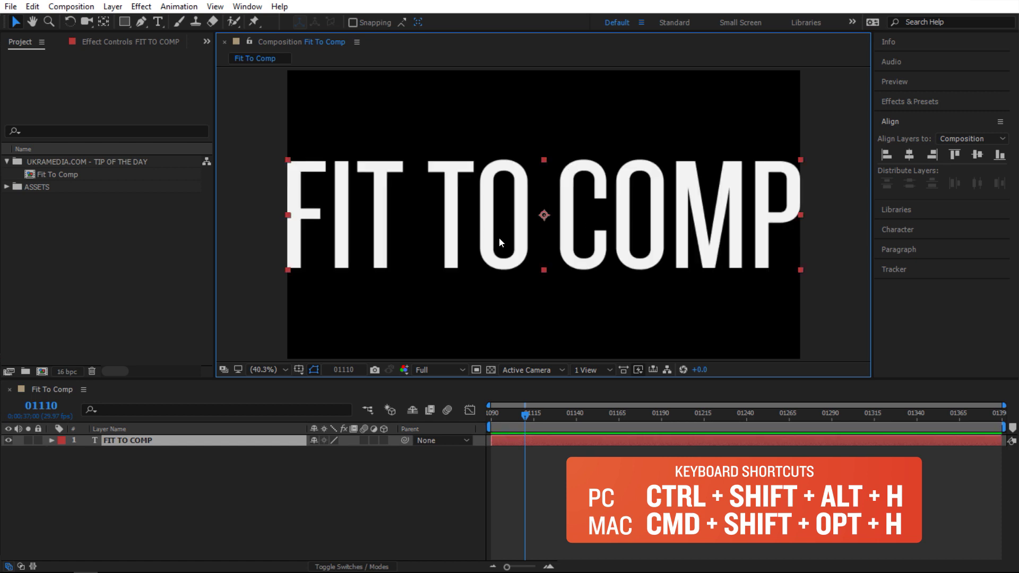
pyautogui.hotkey('ctrl', 'z')
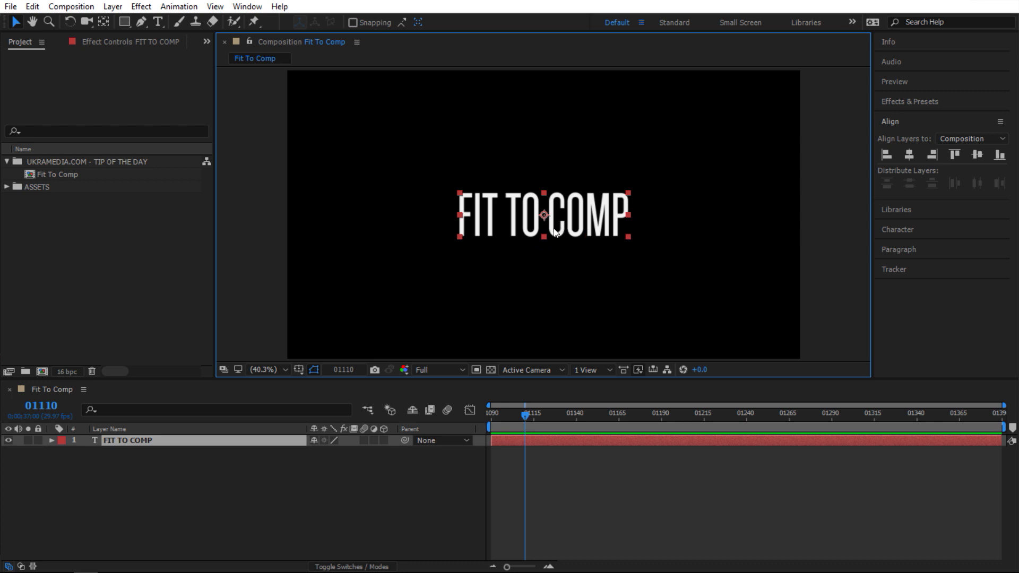
# Step: Try stretching the text taller and fitting to height, undoing each, then fit it to the whole comp
pyautogui.moveTo(544, 236); pyautogui.dragTo(547, 360)
pyautogui.hotkey('ctrl', 'z')
pyautogui.moveTo(544, 281); pyautogui.dragTo(546, 362)
pyautogui.hotkey('ctrl', 'z')
pyautogui.hotkey('ctrl', 'alt', 'f')
pyautogui.hotkey('ctrl', 'shift', 'alt', 'g')
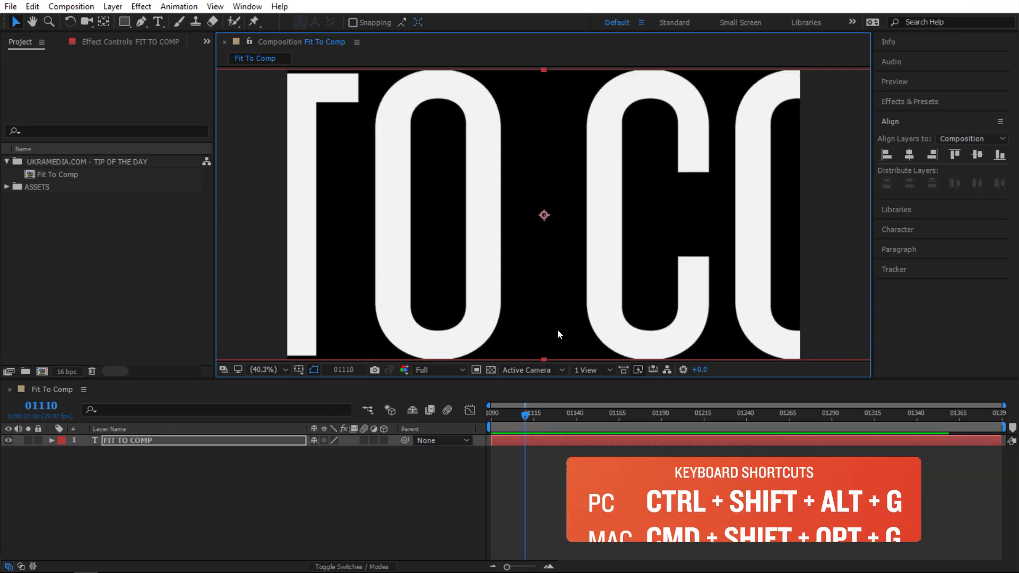
pyautogui.hotkey('ctrl', 'z')
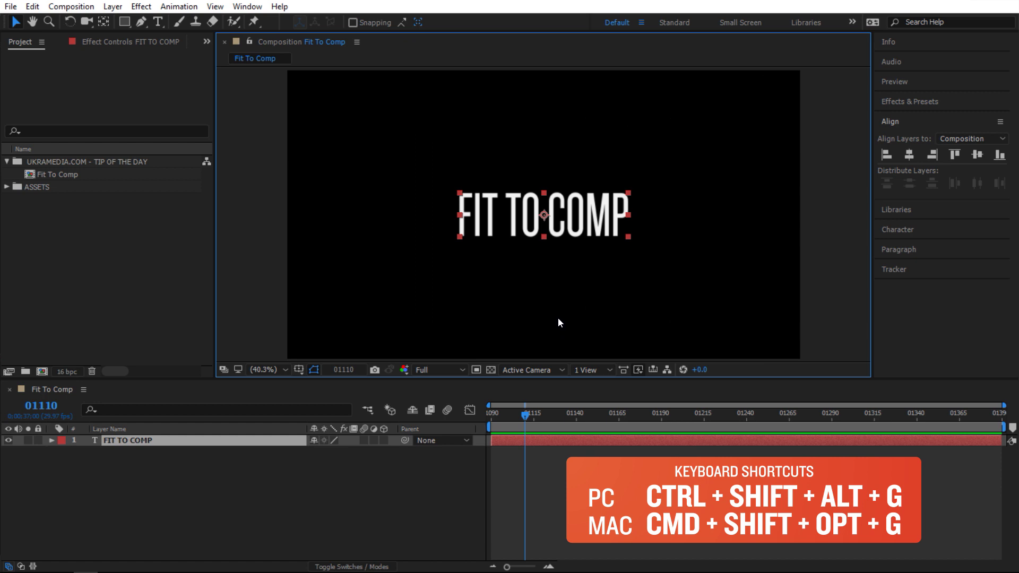
pyautogui.hotkey('ctrl', 'shift', 'alt', 'g')
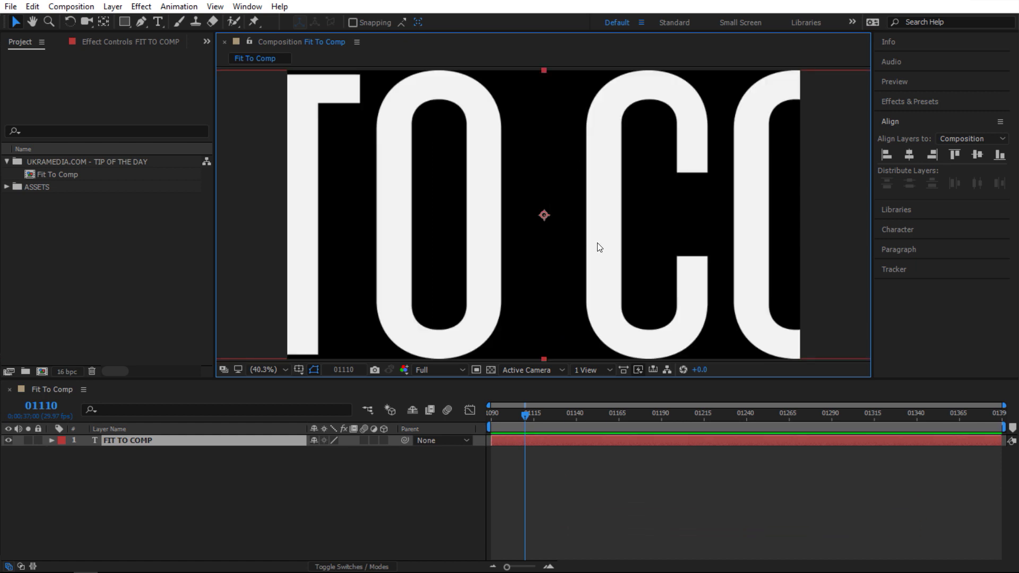
pyautogui.hotkey('ctrl', 'z')
pyautogui.moveTo(628, 237); pyautogui.dragTo(800, 359)
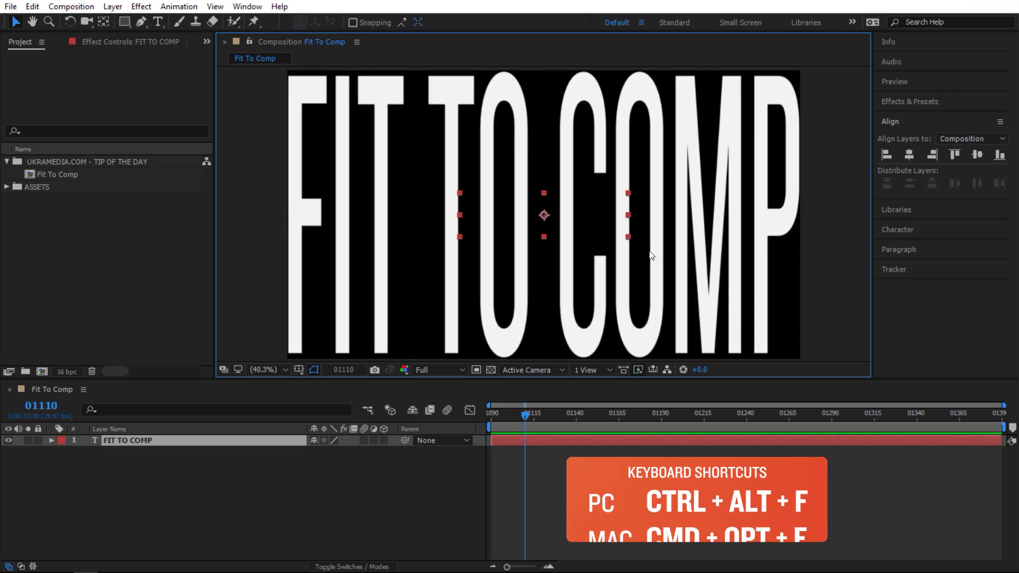
pyautogui.hotkey('ctrl', 'z')
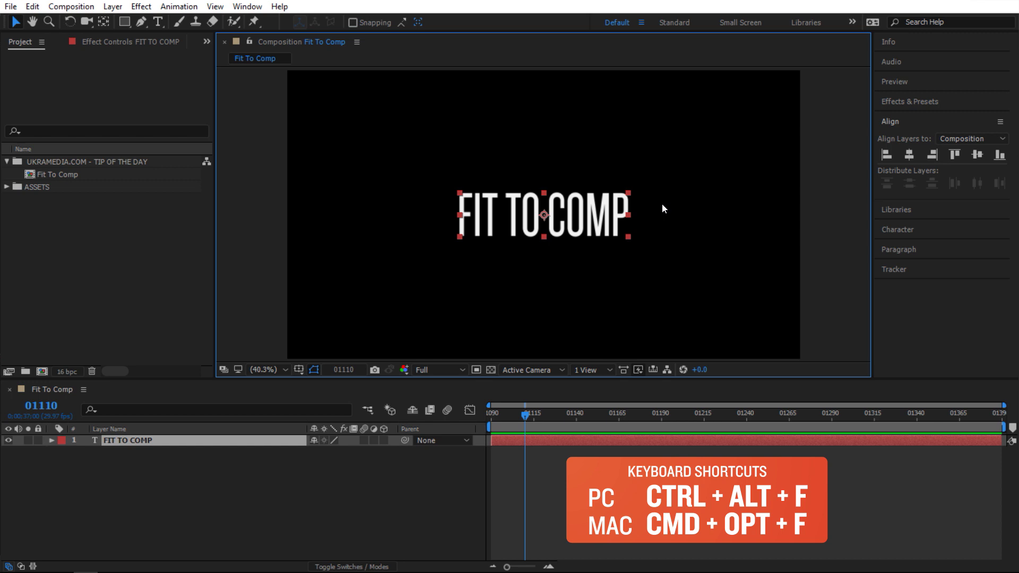
pyautogui.hotkey('ctrl', 'alt', 'f')
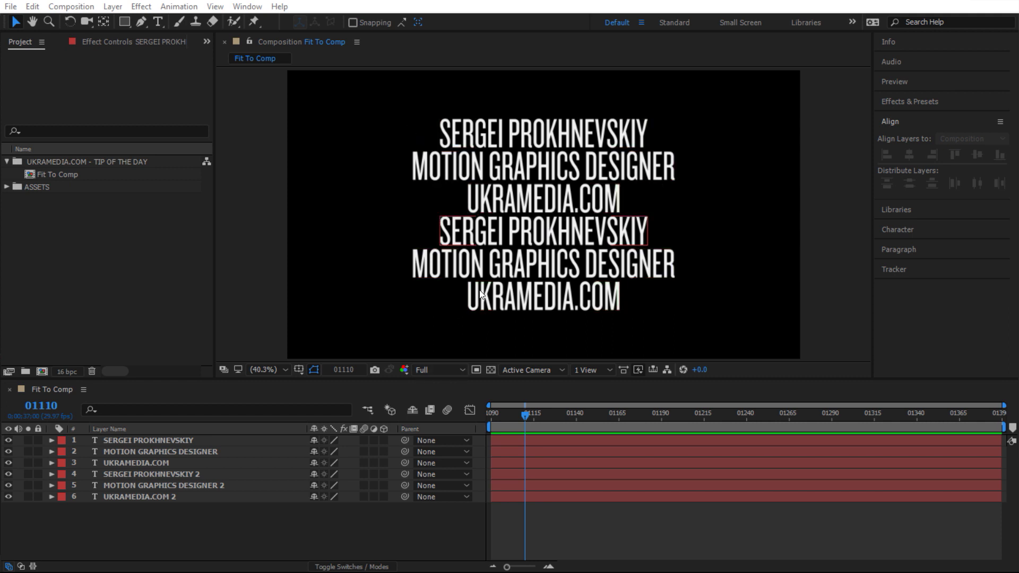
pyautogui.click(244, 436)
pyautogui.moveTo(651, 134); pyautogui.dragTo(678, 135)
pyautogui.click(614, 198)
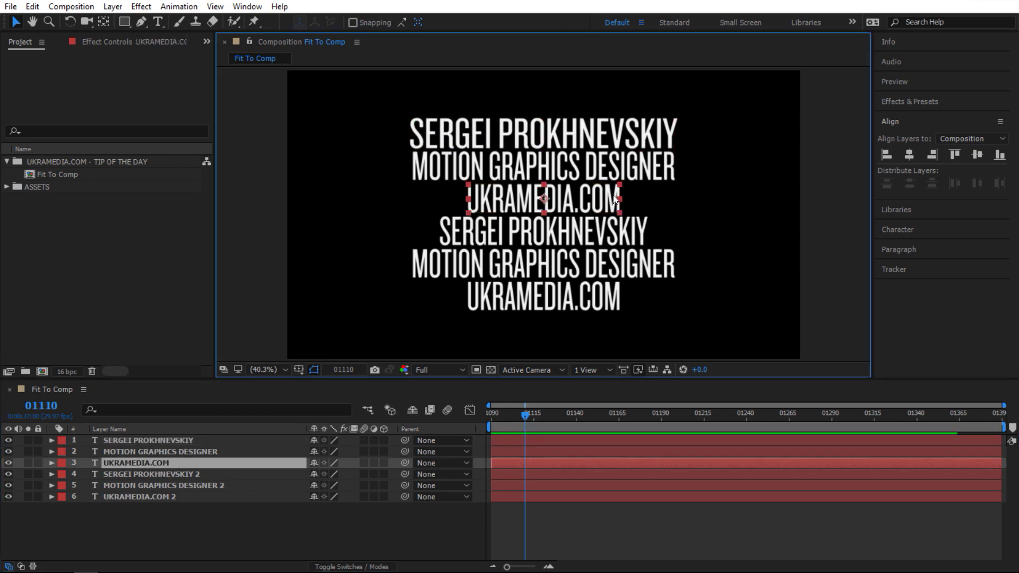
pyautogui.moveTo(619, 197); pyautogui.dragTo(675, 200)
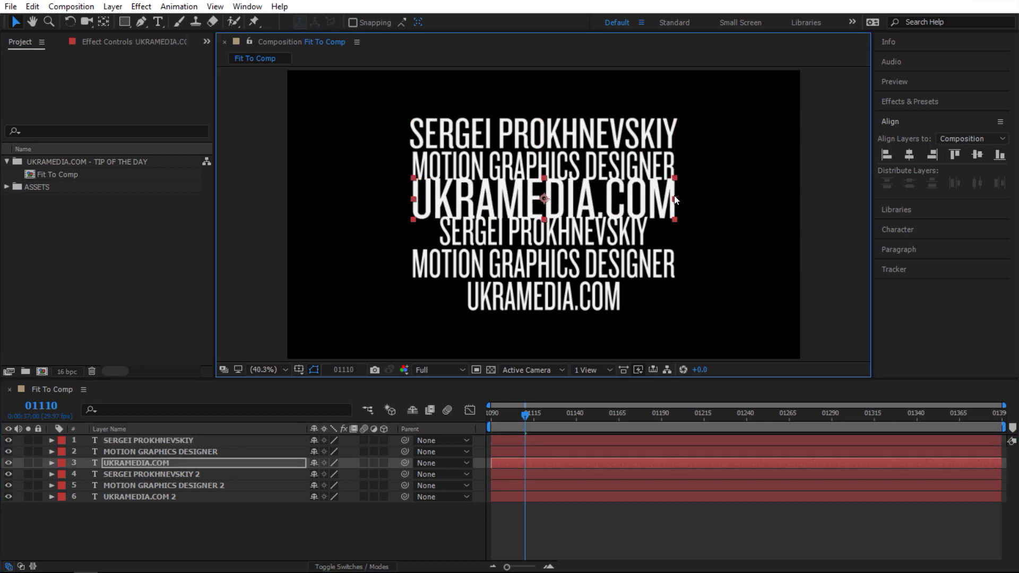
pyautogui.click(620, 228)
pyautogui.moveTo(647, 230); pyautogui.dragTo(673, 229)
pyautogui.click(653, 264)
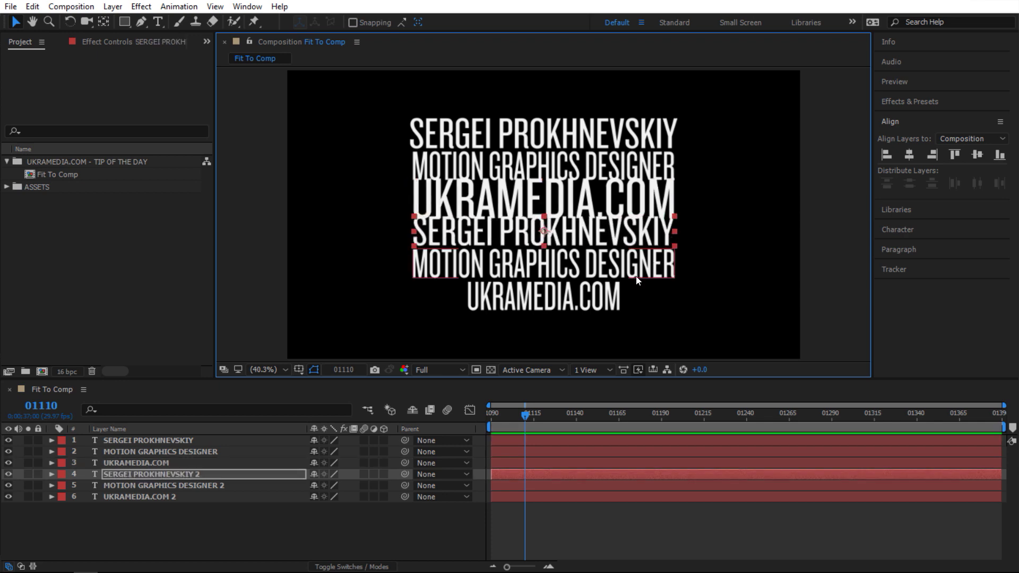
pyautogui.click(615, 303)
pyautogui.moveTo(620, 296); pyautogui.dragTo(674, 293)
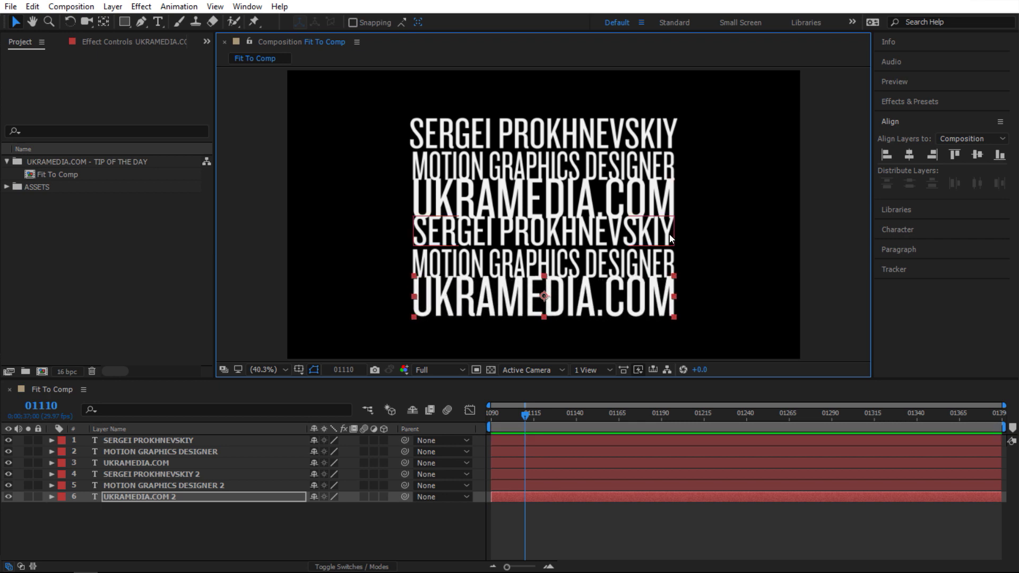
pyautogui.hotkey('ctrl', 'z')
pyautogui.hotkey('ctrl', 'z')
pyautogui.hotkey('ctrl', 'z')
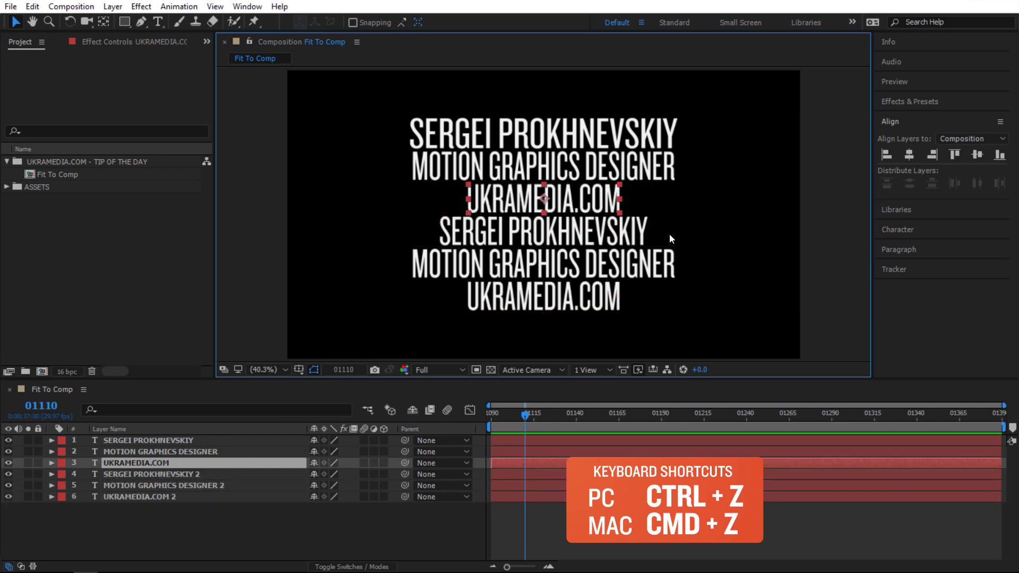
pyautogui.hotkey('ctrl', 'z')
# Step: Fit all six lines to comp width, parent layers 2–6 to the name layer, and shrink them together
pyautogui.moveTo(301, 555); pyautogui.dragTo(295, 451)
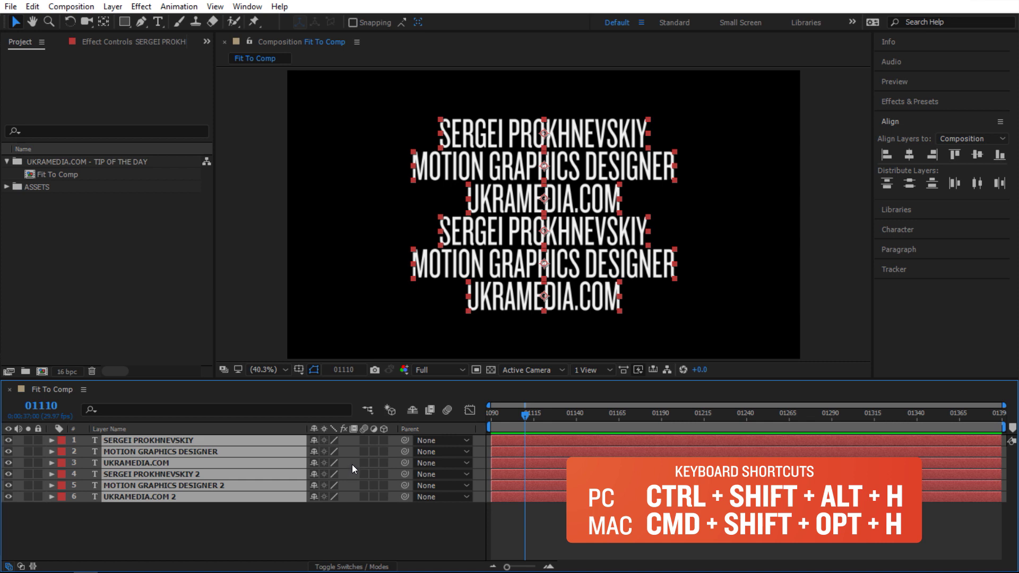
pyautogui.hotkey('ctrl', 'alt', 'shift', 'h')
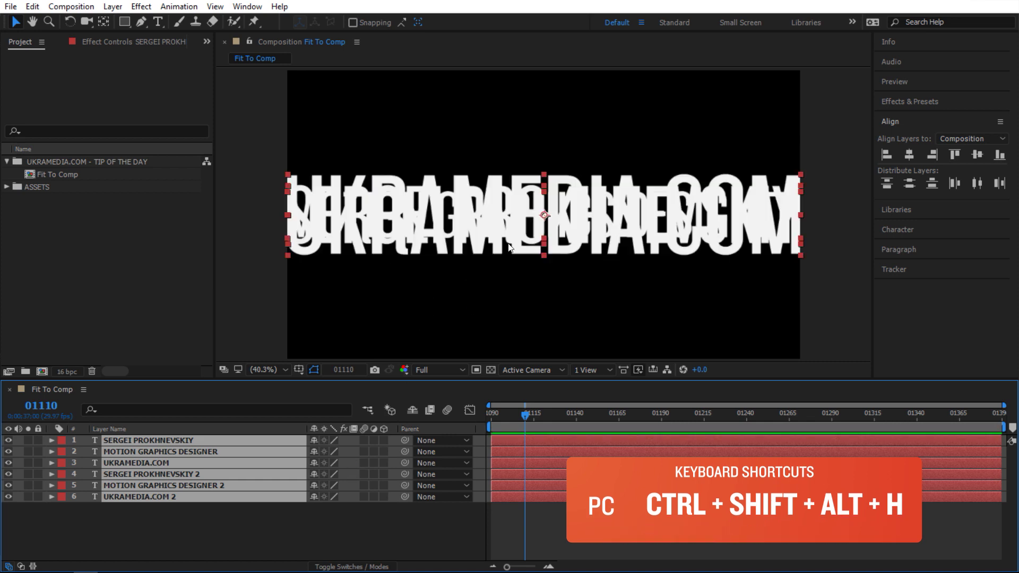
pyautogui.moveTo(281, 517); pyautogui.dragTo(225, 454)
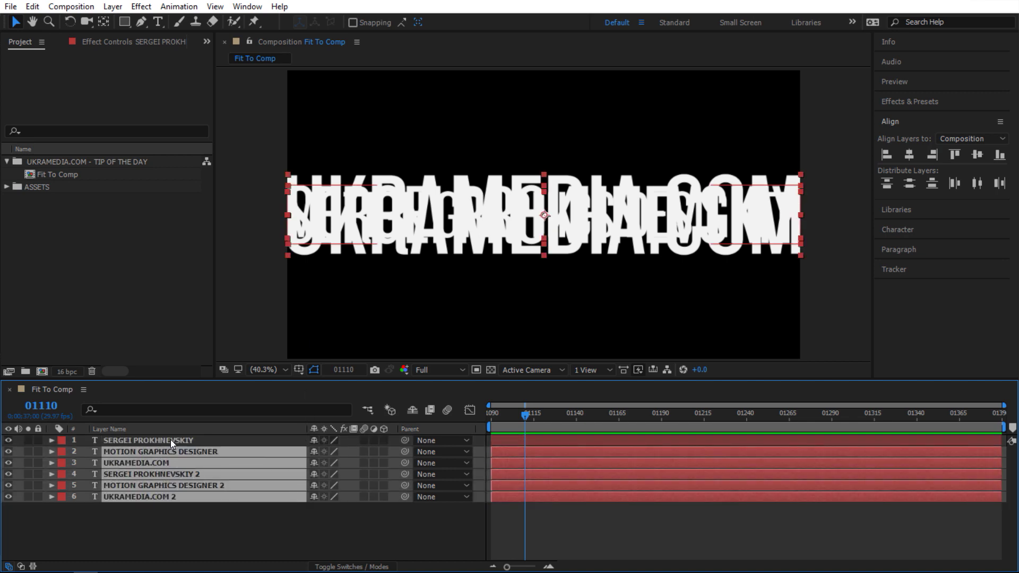
pyautogui.moveTo(404, 452); pyautogui.dragTo(195, 441)
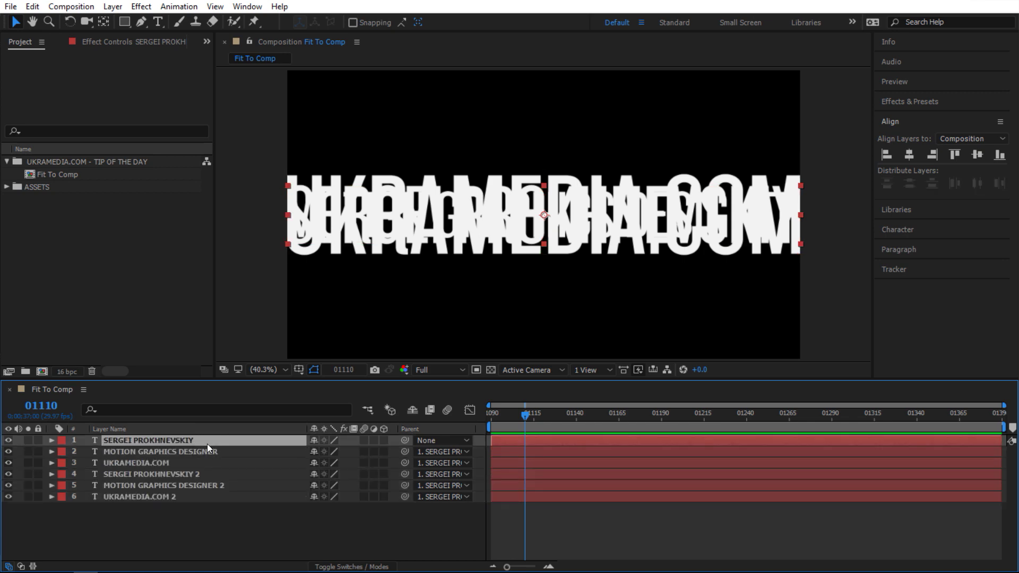
pyautogui.moveTo(802, 215); pyautogui.dragTo(634, 223)
# Step: Unparent all six text layers, align the name line to the top edge and UKRAMEDIA.COM 2 to the bottom
pyautogui.moveTo(350, 521); pyautogui.dragTo(143, 425)
pyautogui.click(443, 452)
pyautogui.click(461, 466)
pyautogui.click(261, 444)
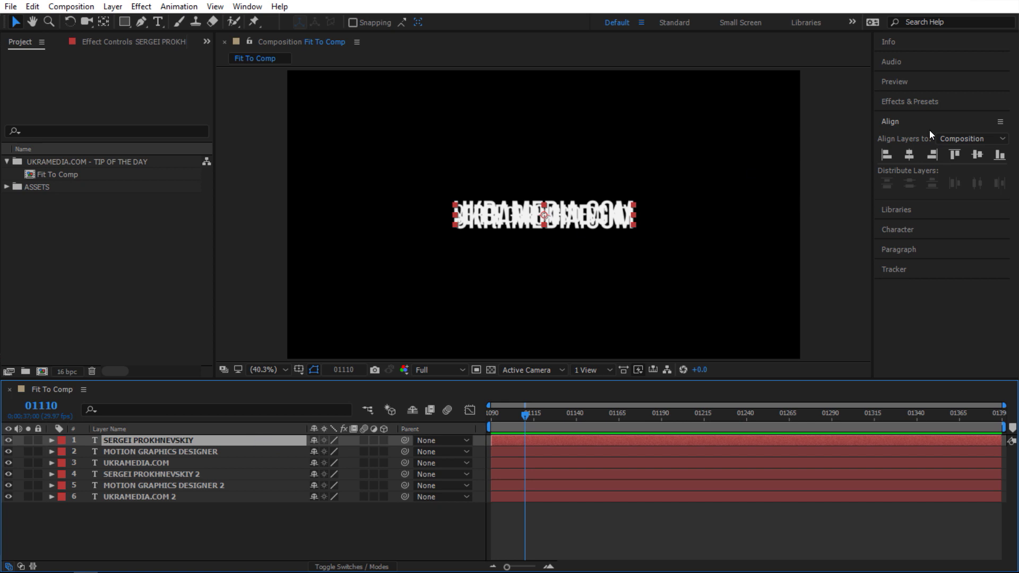
pyautogui.click(954, 155)
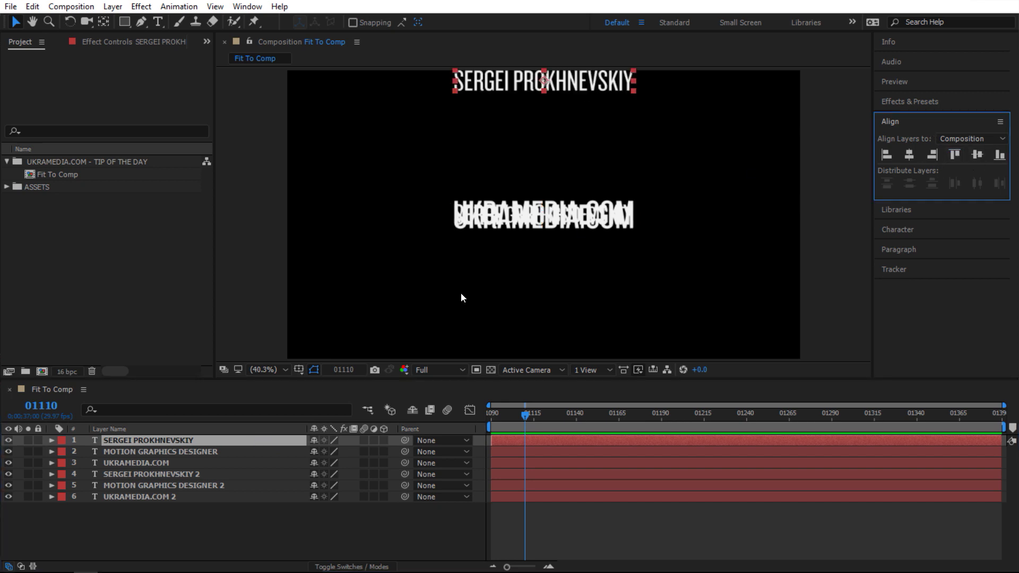
pyautogui.click(298, 498)
pyautogui.click(999, 155)
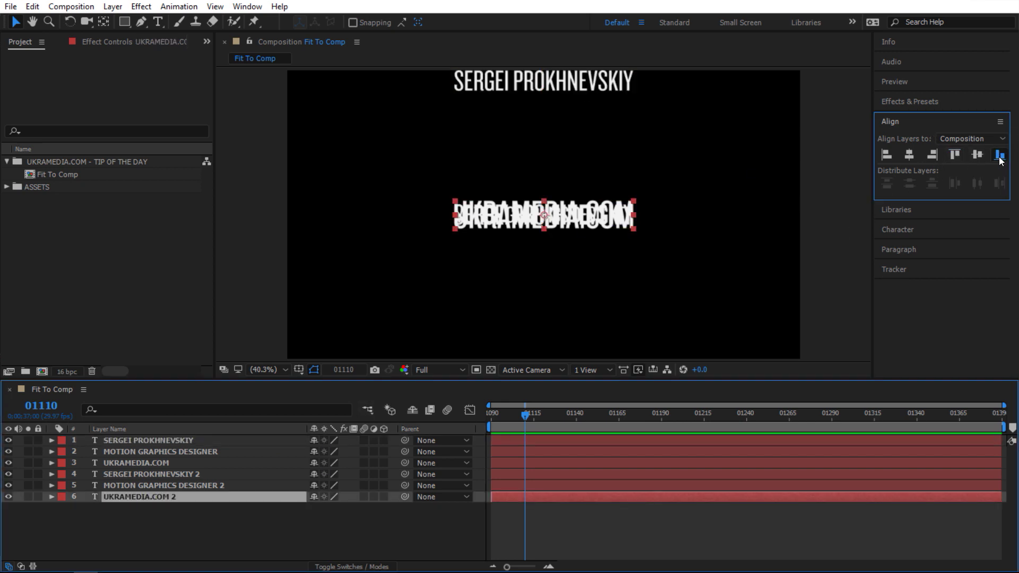
# Step: Distribute the text layers evenly top to bottom and reposition MOTION GRAPHICS DESIGNER and the stack
pyautogui.moveTo(297, 536); pyautogui.dragTo(168, 430)
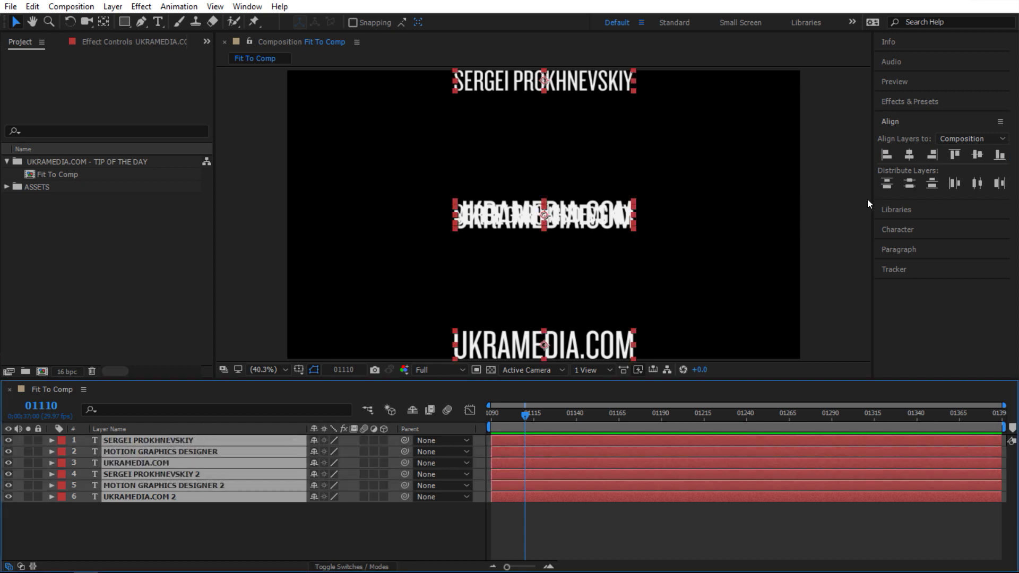
pyautogui.click(904, 189)
pyautogui.click(726, 208)
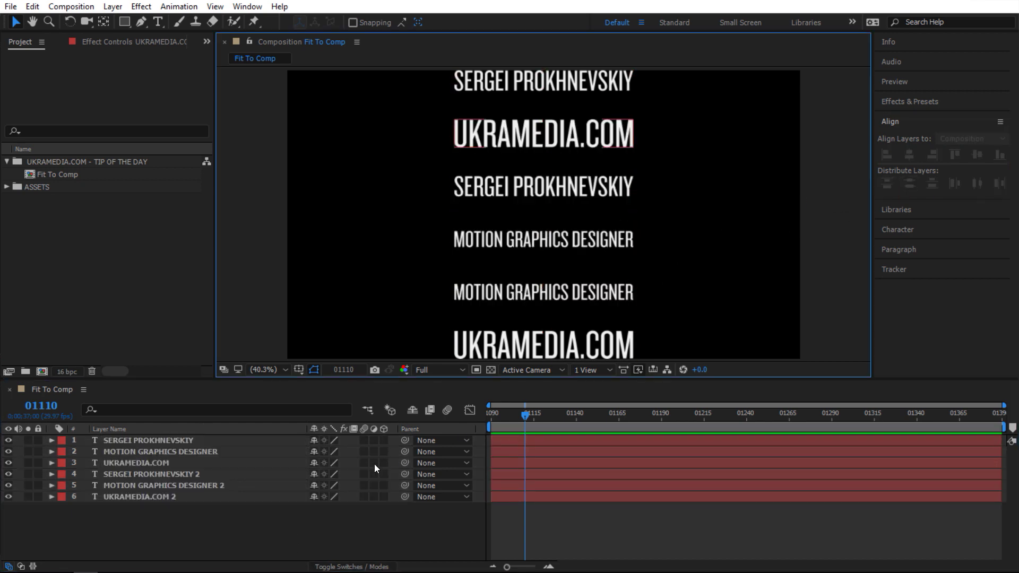
pyautogui.click(228, 453)
pyautogui.moveTo(488, 247); pyautogui.dragTo(488, 121)
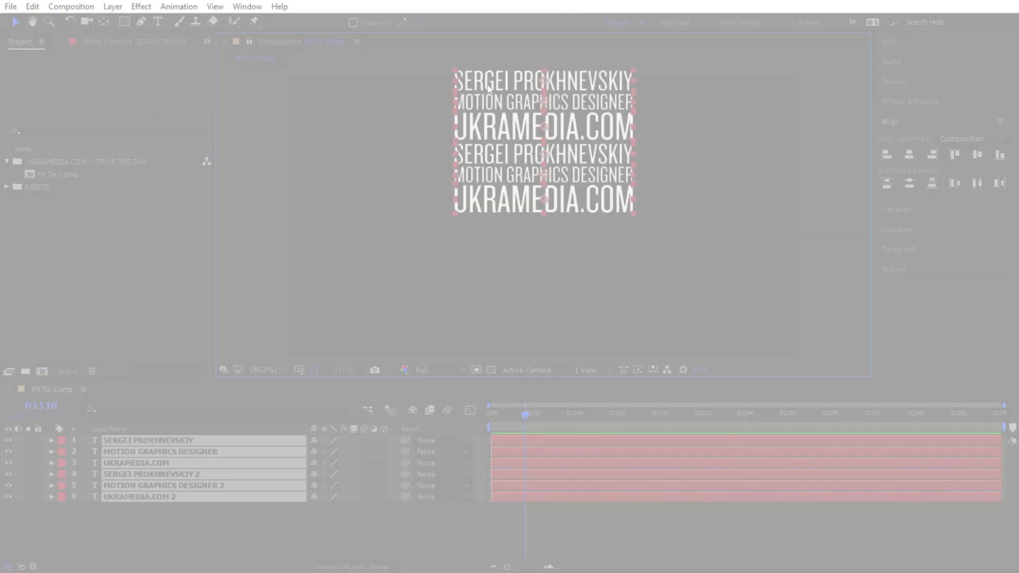
pyautogui.moveTo(488, 88); pyautogui.dragTo(488, 154)
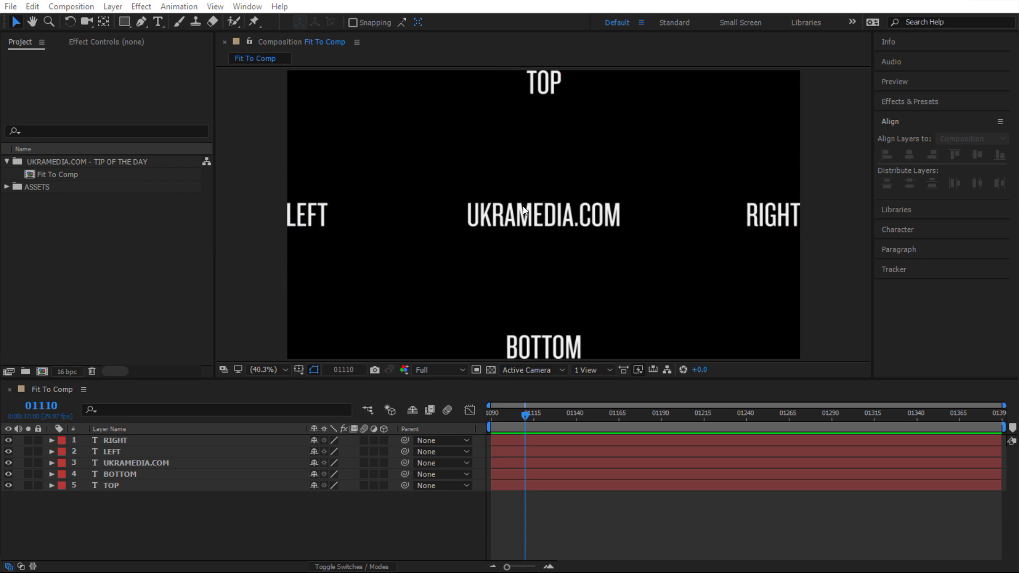
# Step: Resize the Fit To Comp composition to 4000 px wide, with height following at 2250 px
pyautogui.click(457, 508)
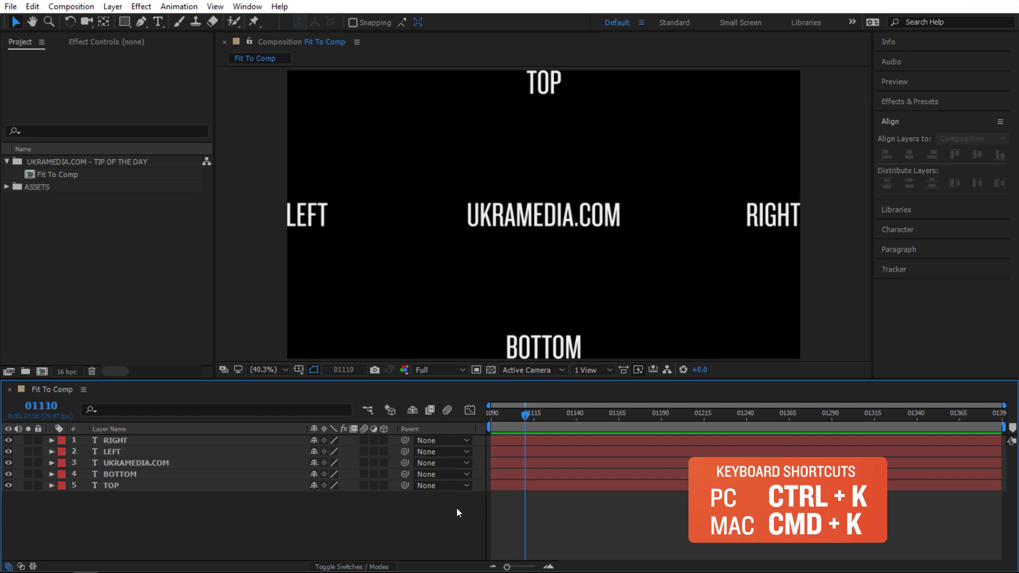
pyautogui.hotkey('ctrl', 'k')
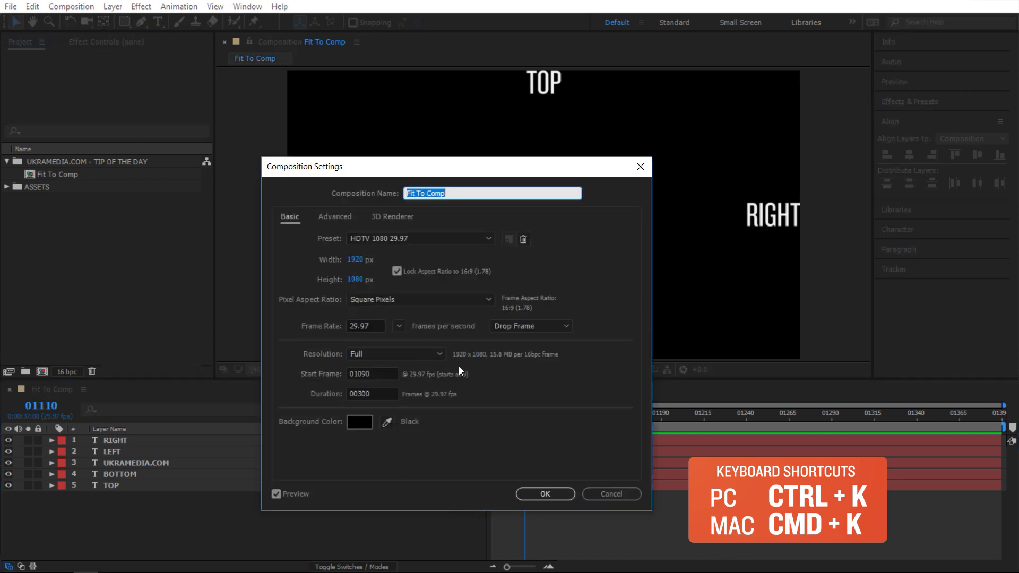
pyautogui.click(355, 259)
pyautogui.write('4000')
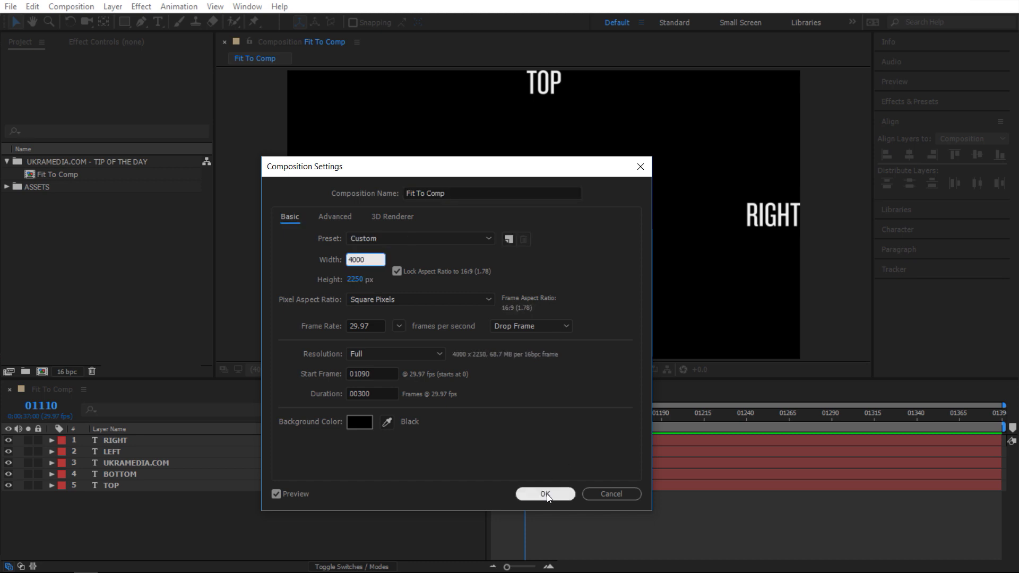
pyautogui.click(546, 494)
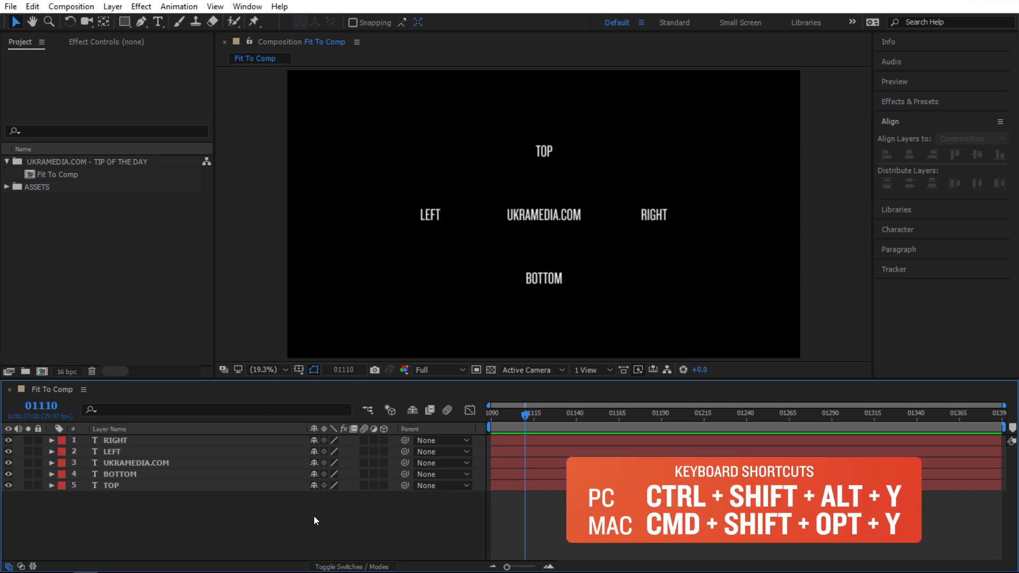
# Step: Add Null 1, parent the text layers to it and scale it, then undo everything including the resize
pyautogui.hotkey('ctrl', 'shift', 'alt', 'y')
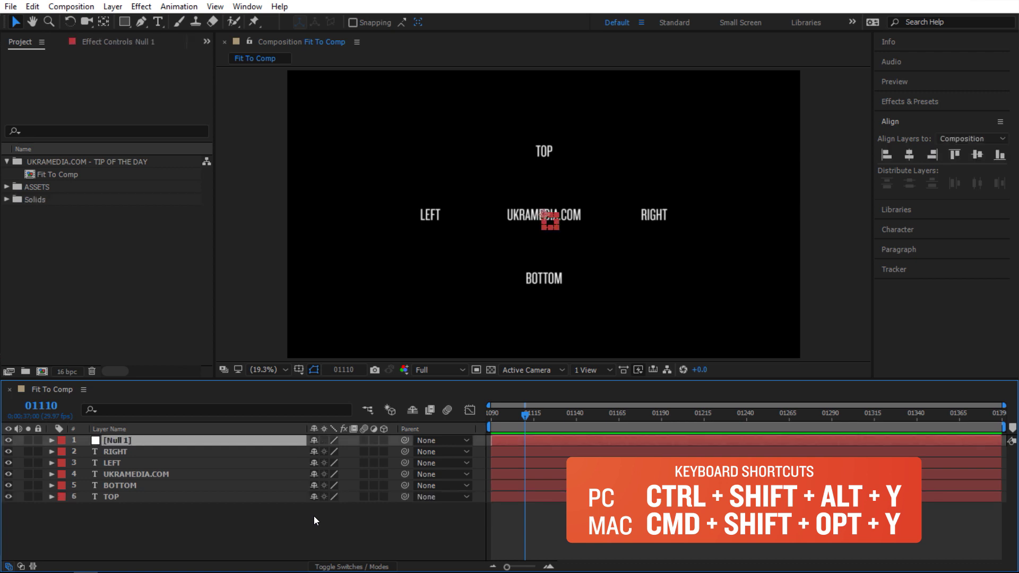
pyautogui.moveTo(314, 516); pyautogui.dragTo(186, 453)
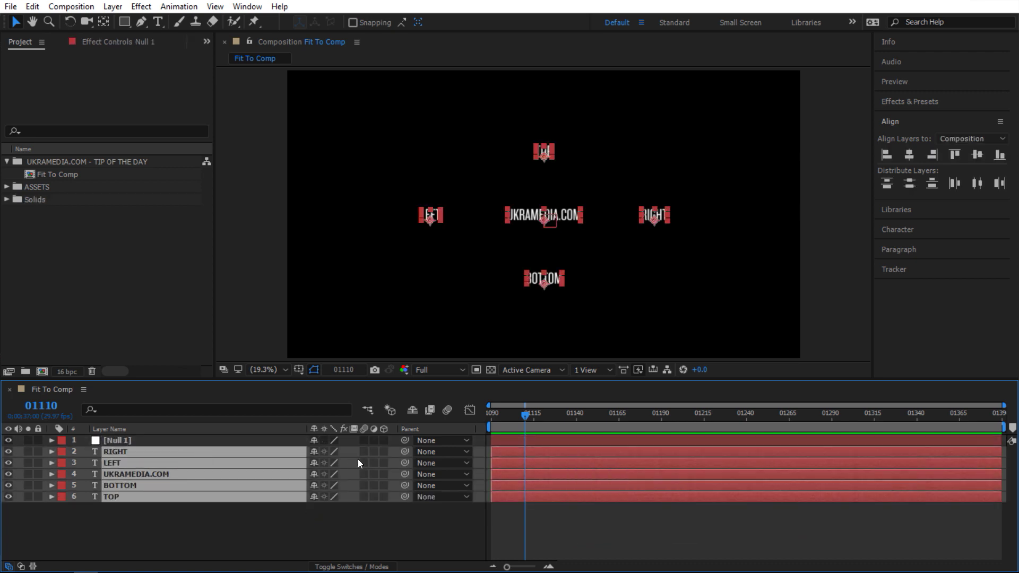
pyautogui.moveTo(405, 451); pyautogui.dragTo(228, 438)
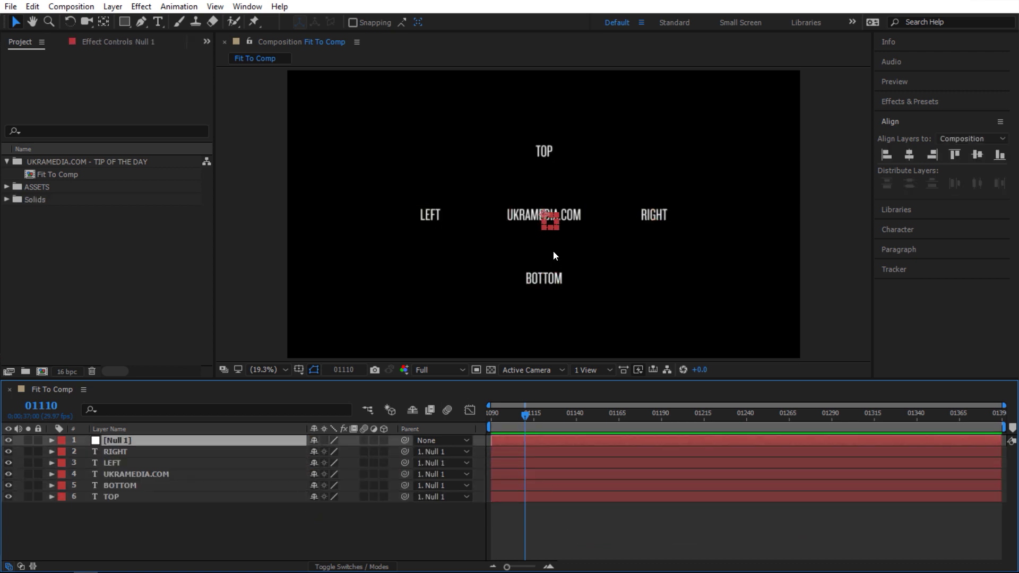
pyautogui.moveTo(555, 228); pyautogui.dragTo(572, 241)
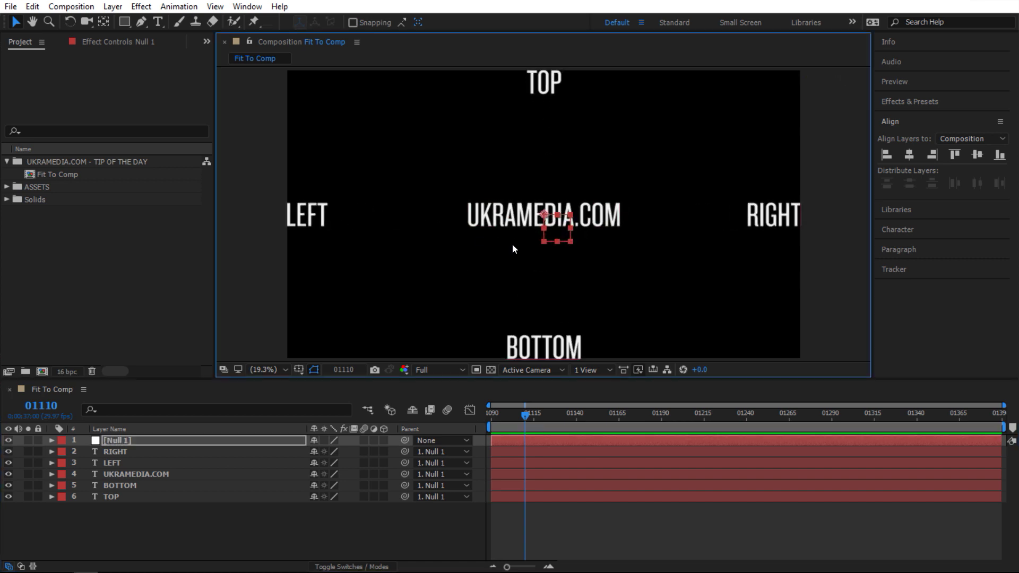
pyautogui.hotkey('ctrl', 'z')
pyautogui.hotkey('ctrl', 'z')
pyautogui.hotkey('ctrl', 'z')
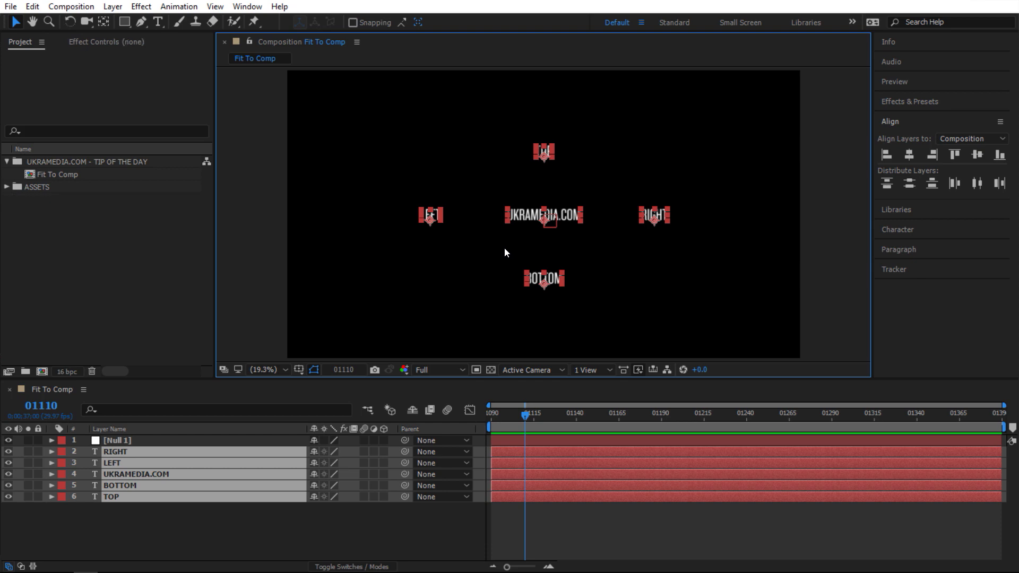
pyautogui.click(386, 526)
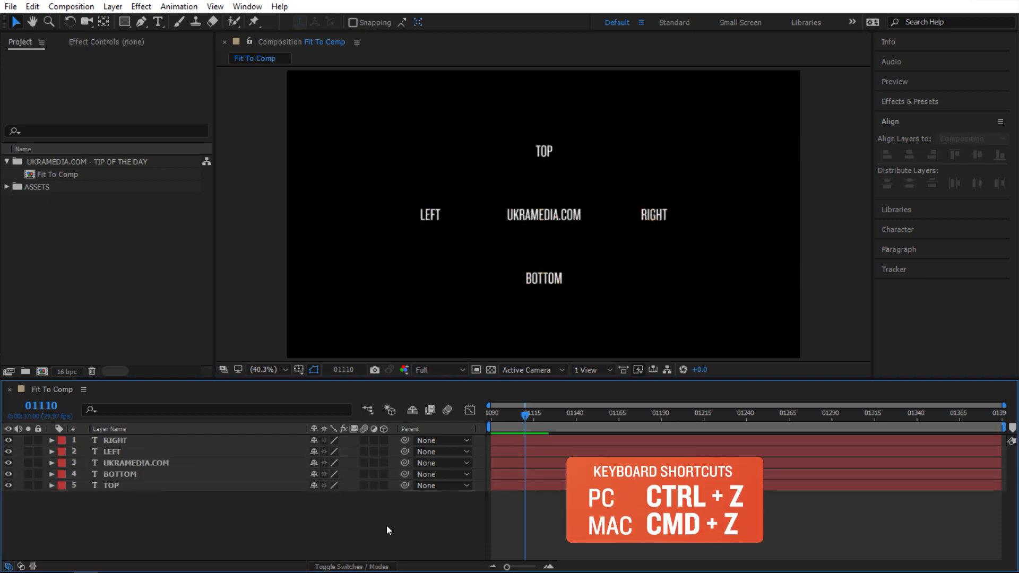
pyautogui.hotkey('ctrl', 'z')
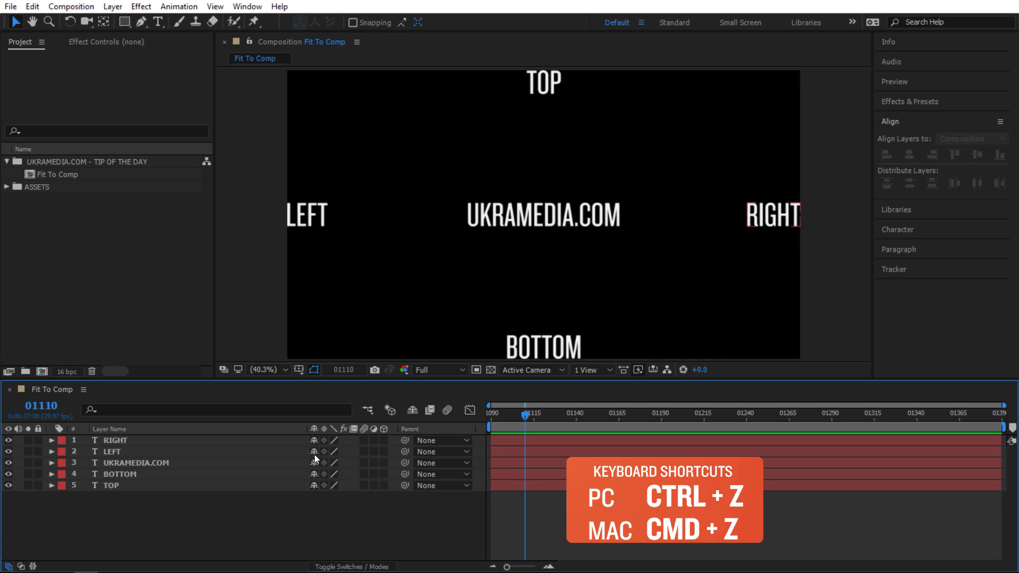
# Step: Add a full-frame rectangle Shape Layer 1, parent the five text layers to it, and hide it
pyautogui.doubleClick(124, 22)
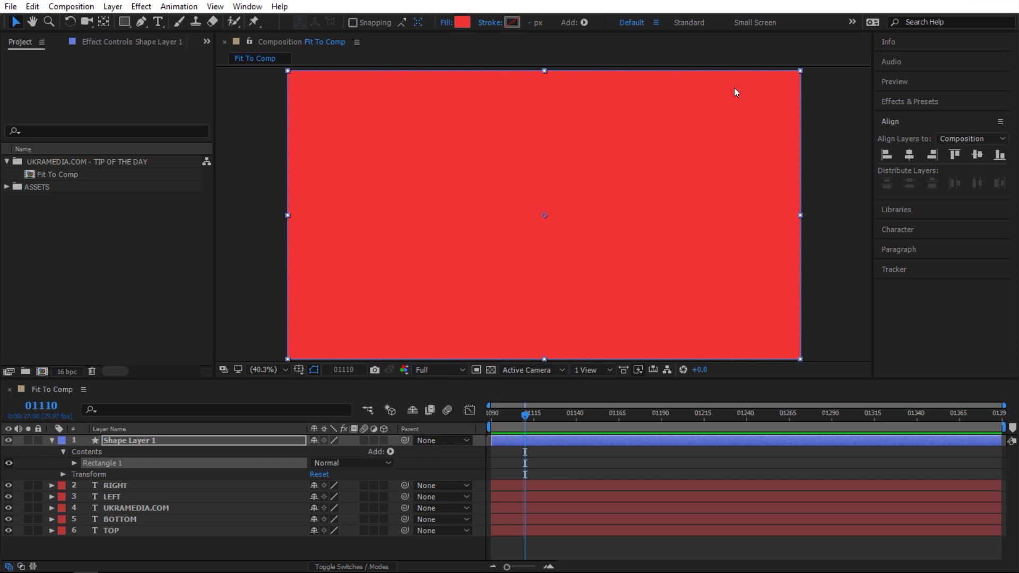
pyautogui.moveTo(153, 548); pyautogui.dragTo(122, 489)
pyautogui.moveTo(406, 484); pyautogui.dragTo(185, 442)
pyautogui.click(9, 440)
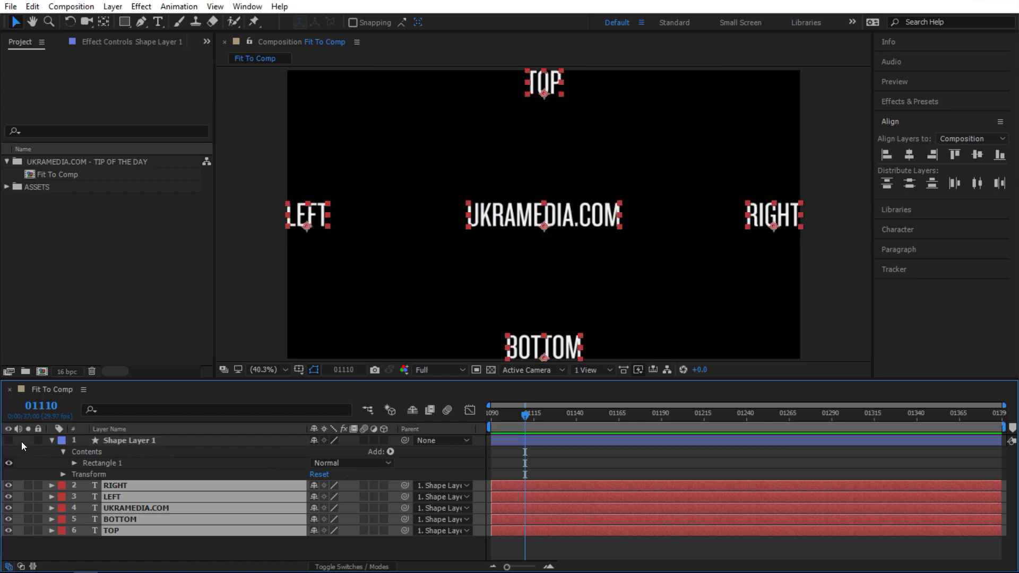
pyautogui.click(265, 541)
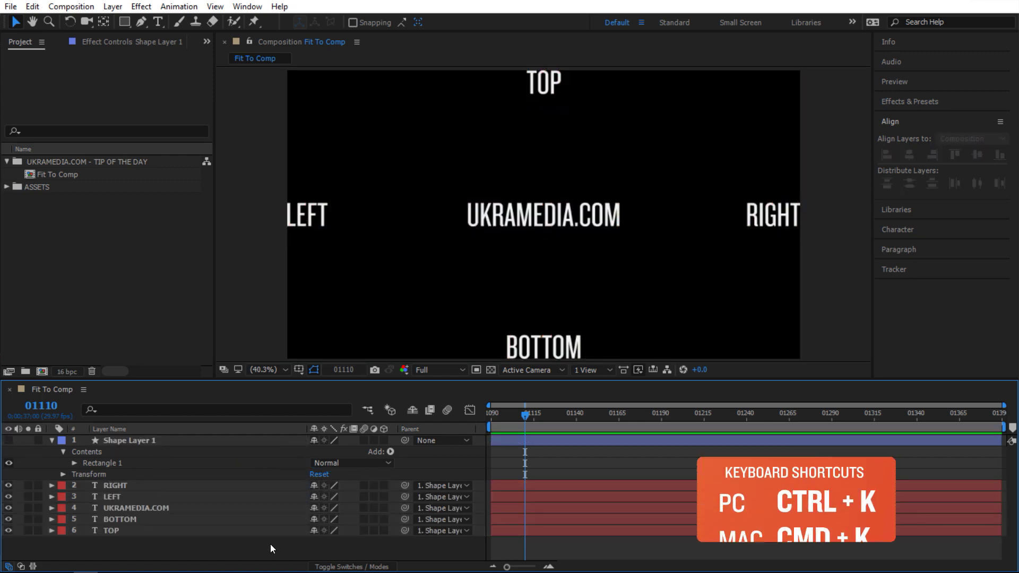
# Step: Change the composition width to 4000 px again in Composition Settings, then select Shape Layer 1
pyautogui.hotkey('ctrl', 'k')
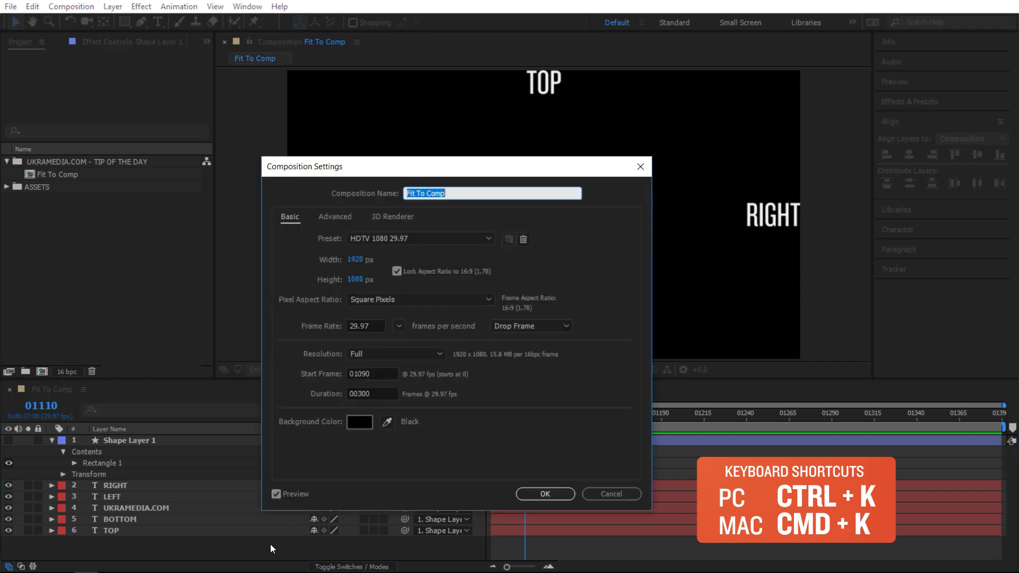
pyautogui.click(355, 260)
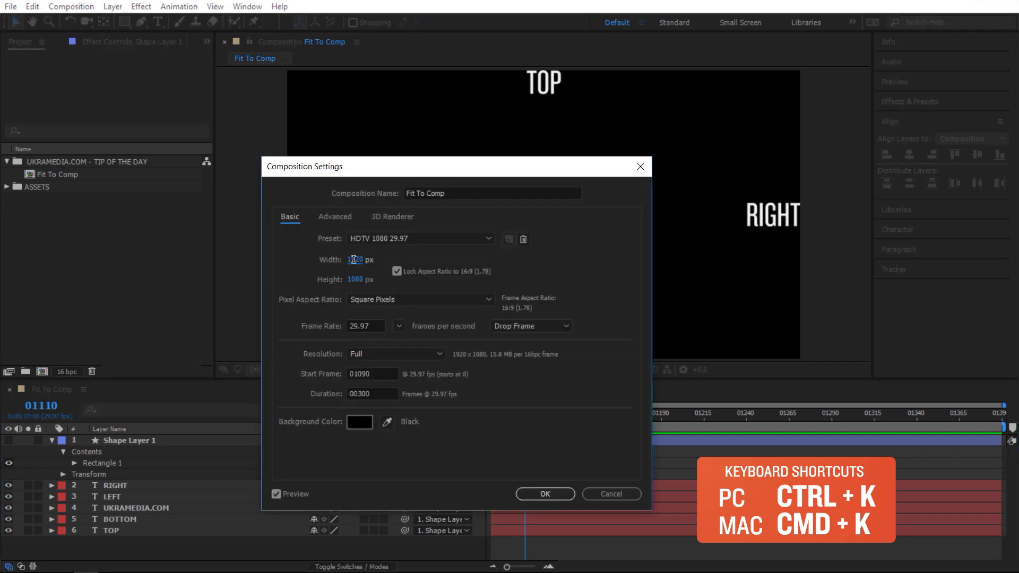
pyautogui.write('4000')
pyautogui.press('Return')
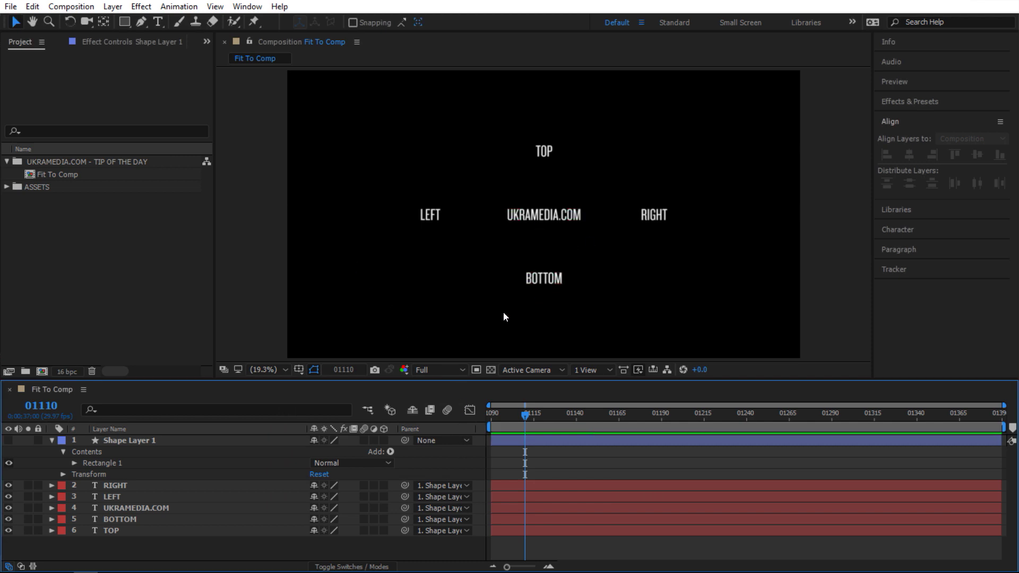
pyautogui.click(192, 439)
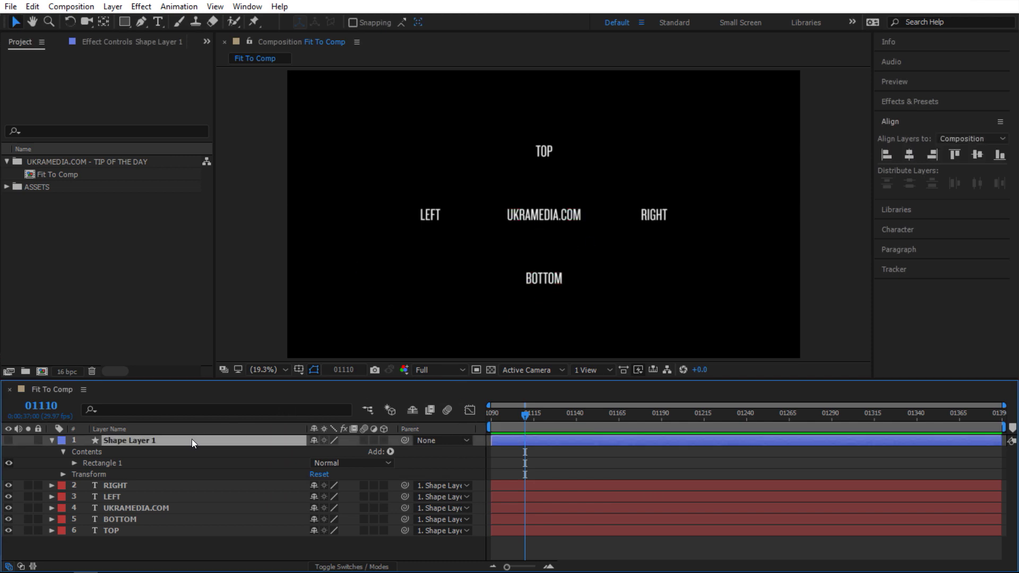
# Step: Fit Shape Layer 1 to the enlarged composition so the text scales up, then delete the shape layer
pyautogui.click(10, 440)
pyautogui.click(8, 440)
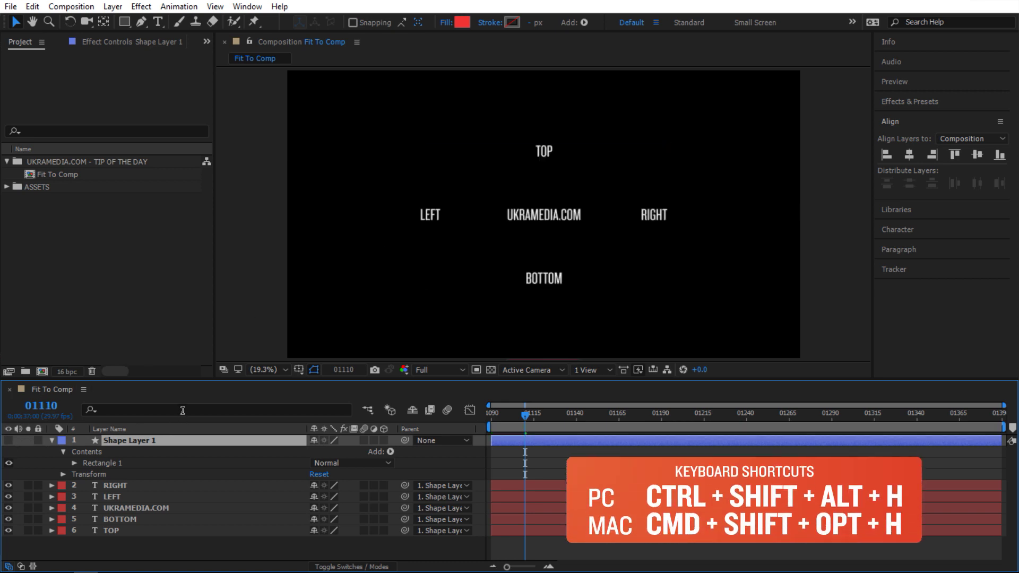
pyautogui.hotkey('ctrl', 'shift', 'alt', 'h')
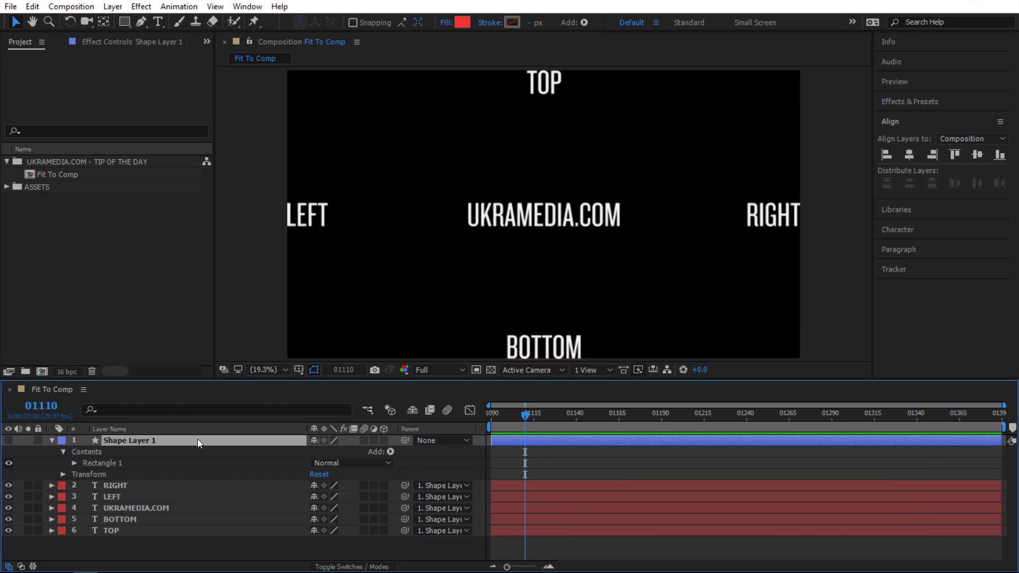
pyautogui.press('Delete')
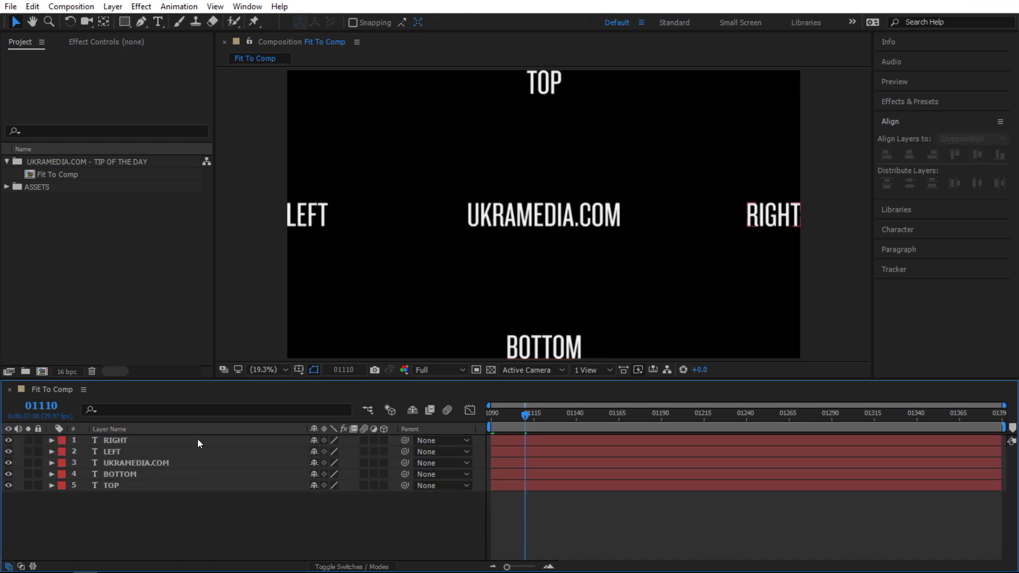